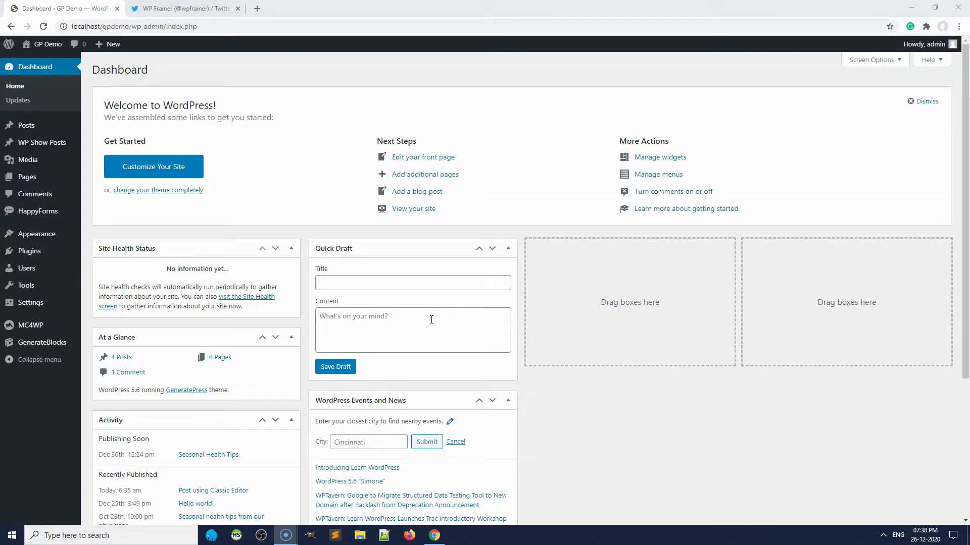
Open 'Seasonal health tips from our physicians' from the Posts list in the block editor
mouse_move(26, 125)
left_click(40, 127)
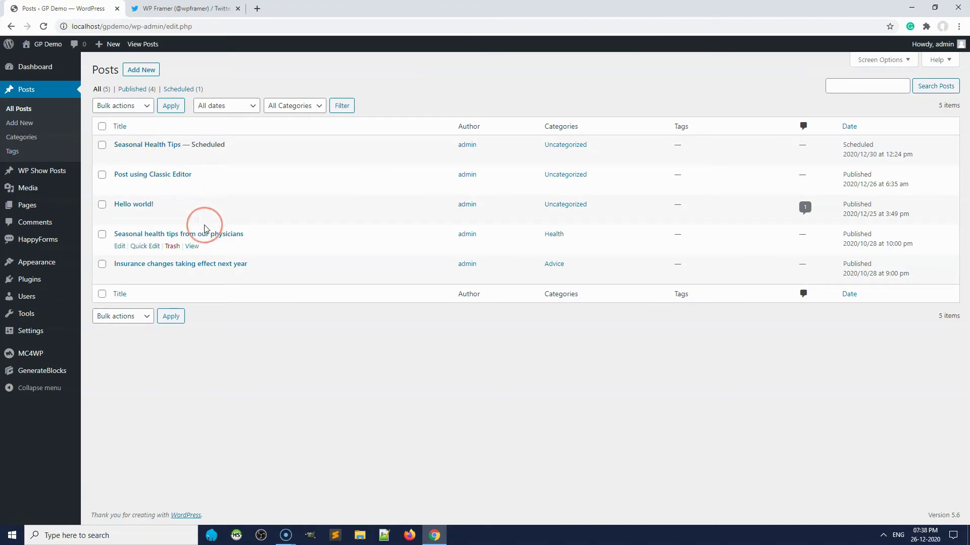
left_click(203, 236)
left_click(203, 236)
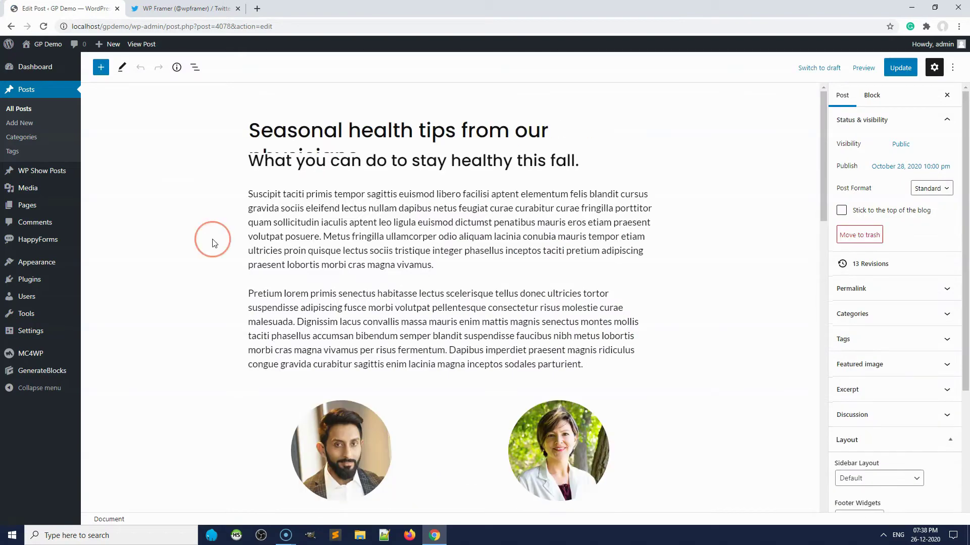
left_click_drag(825, 125, 830, 376)
Add an empty paragraph below the supplements paragraph, then go to the Twitter profile
left_click(445, 310)
key("Return")
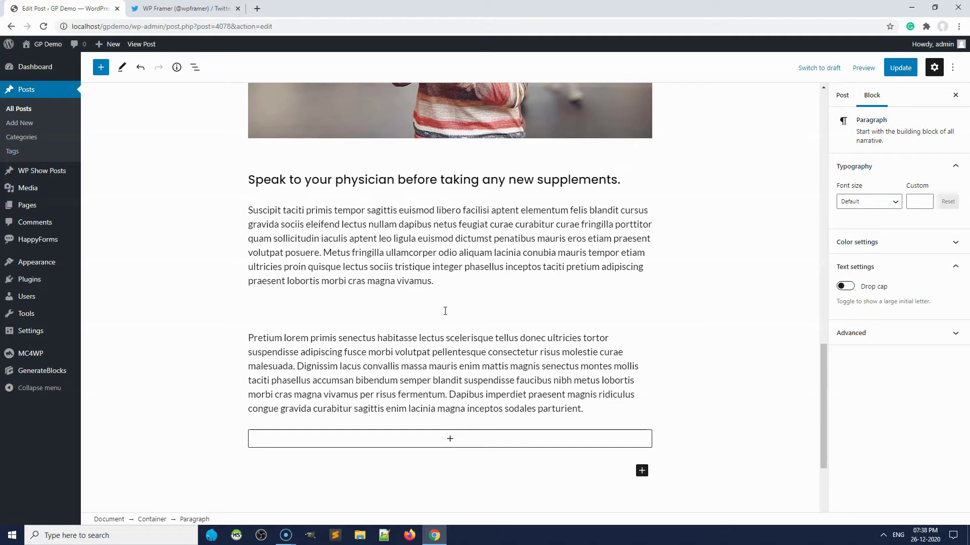
left_click(181, 8)
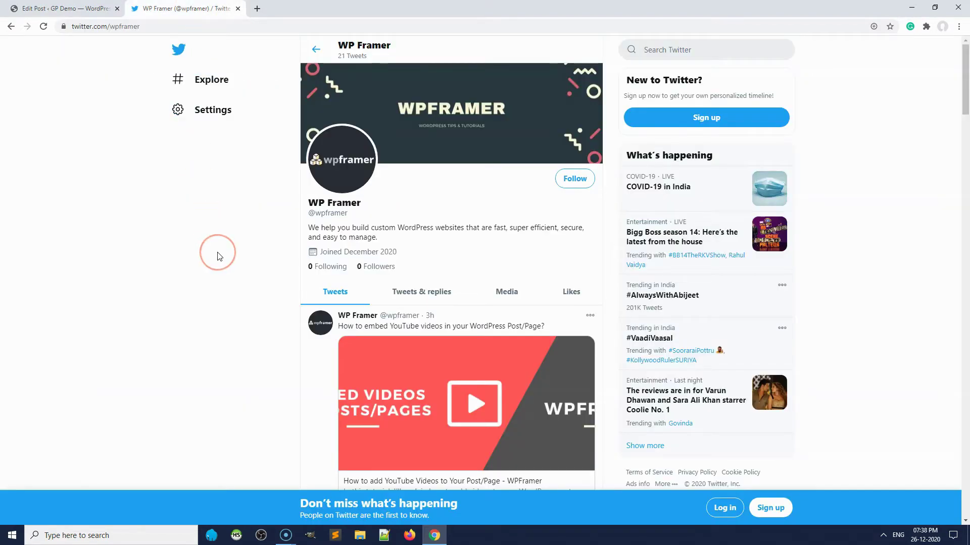
scroll(216, 257, "down", 2)
scroll(216, 258, "down", 1)
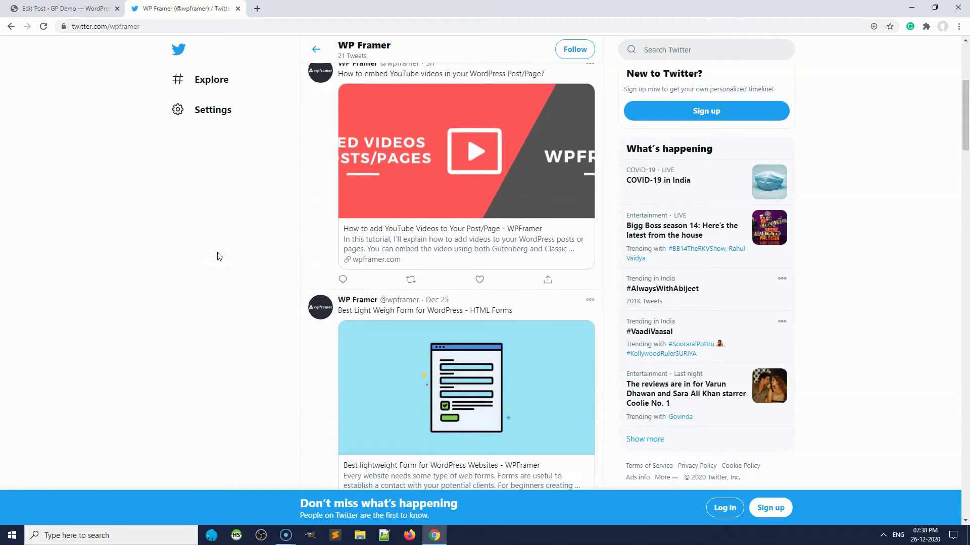
Copy the link of the 'Best Light Weigh Form for WordPress' tweet and return to WordPress
left_click(437, 312)
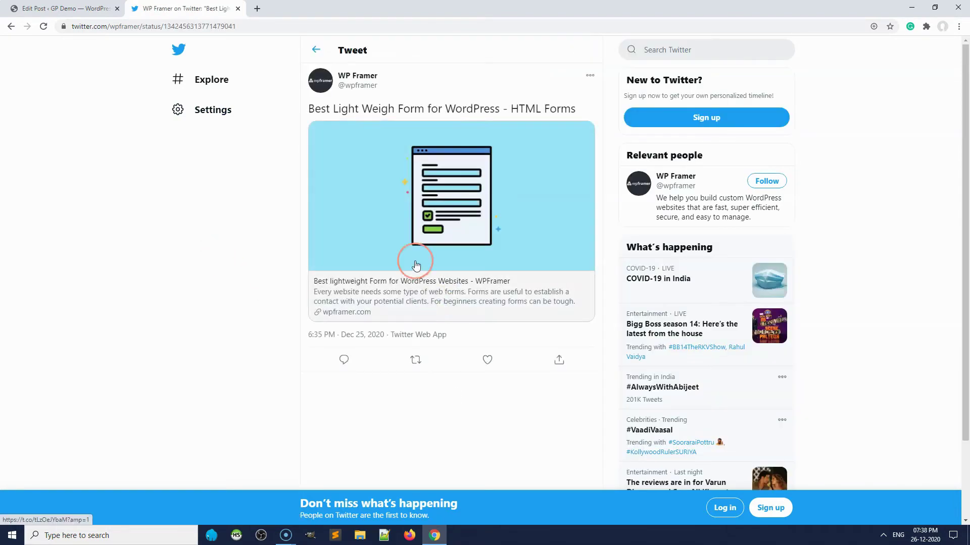
left_click(254, 25)
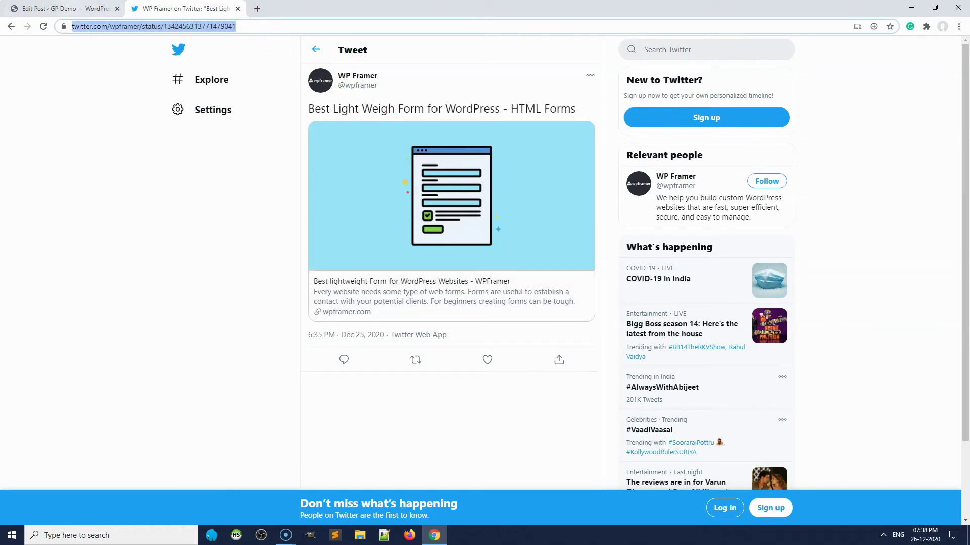
left_click(65, 8)
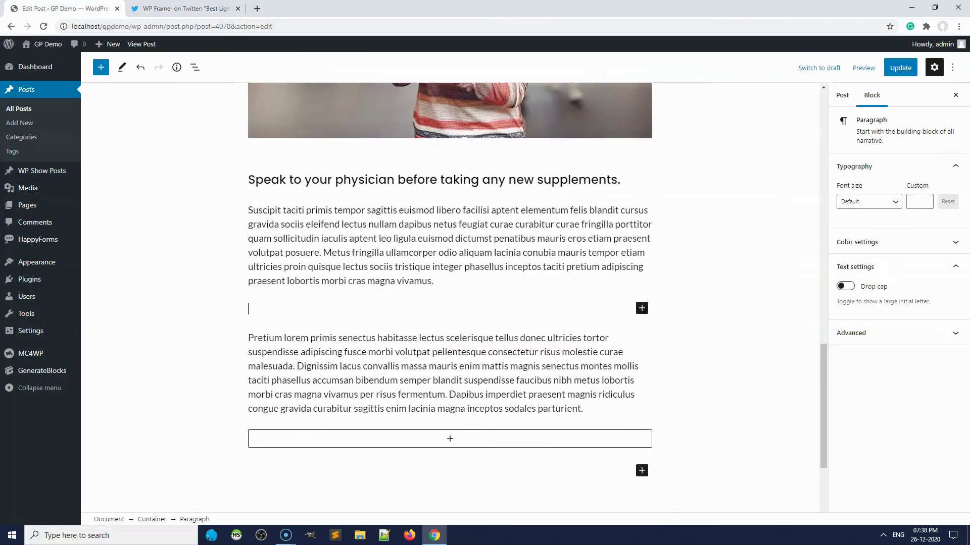
Open the block inserter on the empty line to find the Twitter block
left_click(641, 309)
type("twitter")
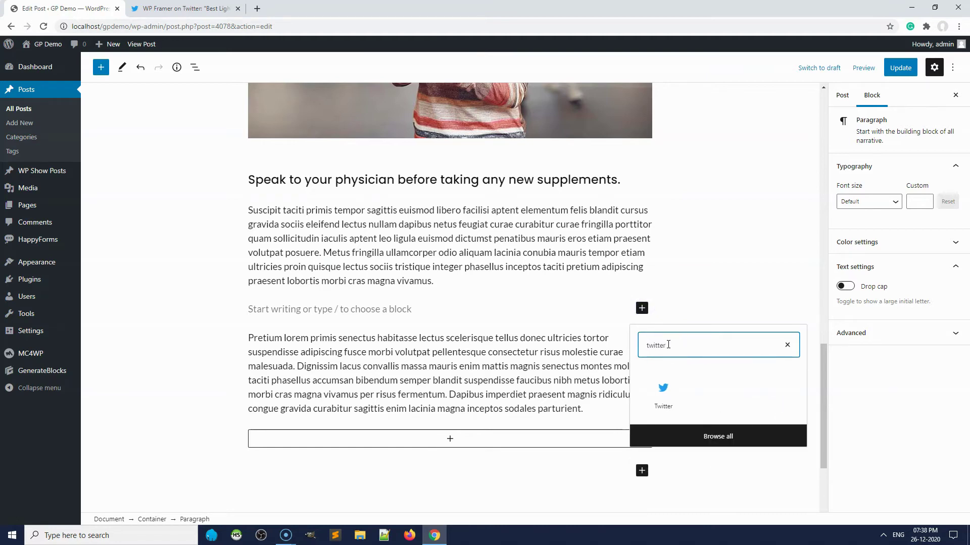
Add a Twitter block and embed the pasted HTML Forms tweet link
left_click(663, 393)
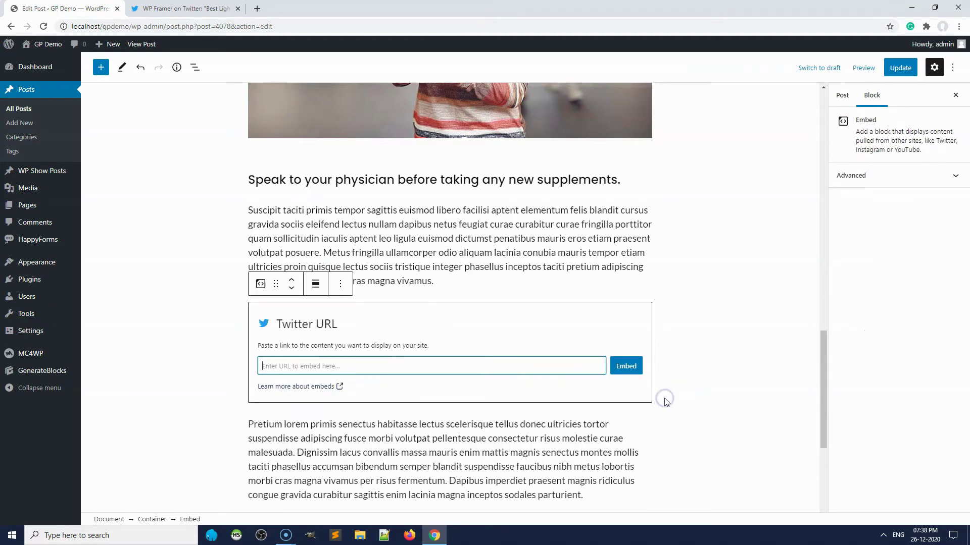
left_click(404, 367)
key("ctrl+v")
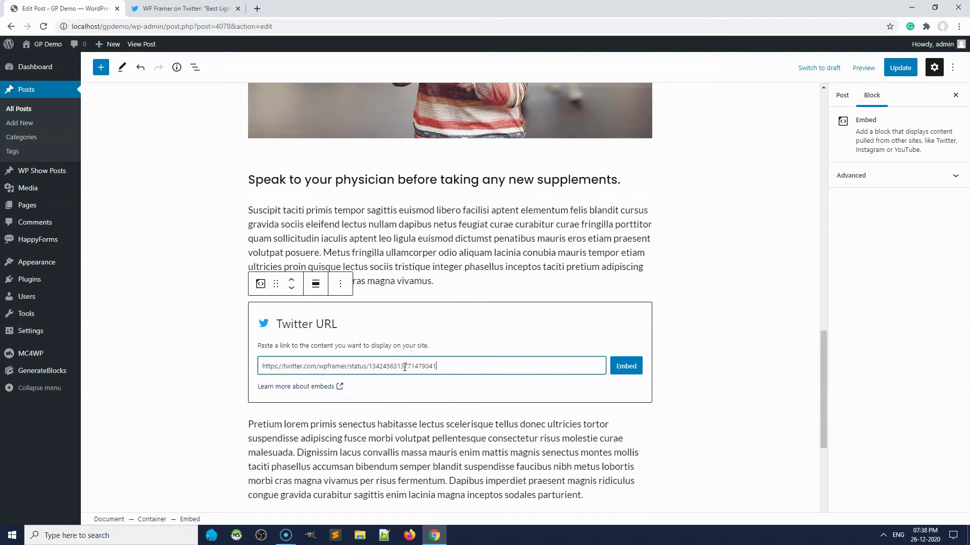
left_click(626, 366)
left_click(628, 370)
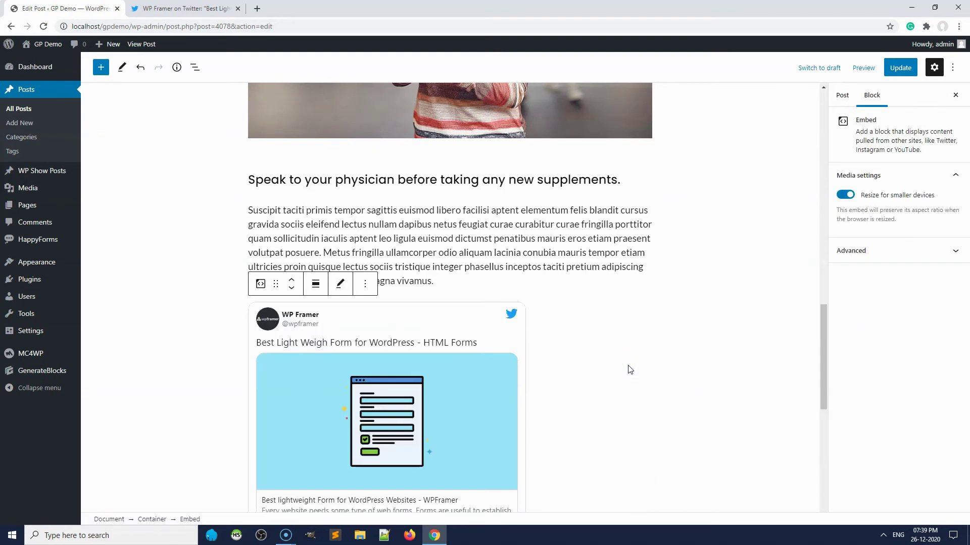
scroll(629, 370, "down", 1)
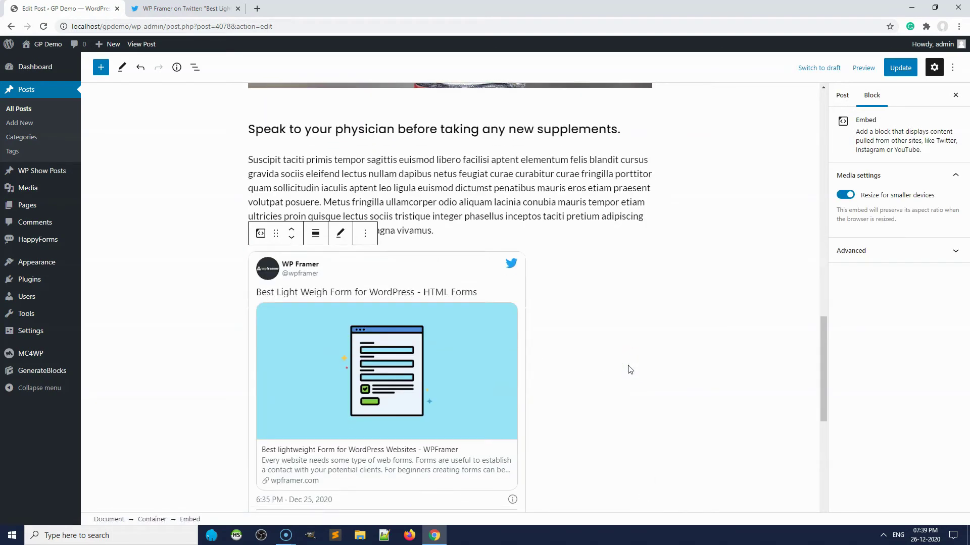
scroll(628, 370, "down", 2)
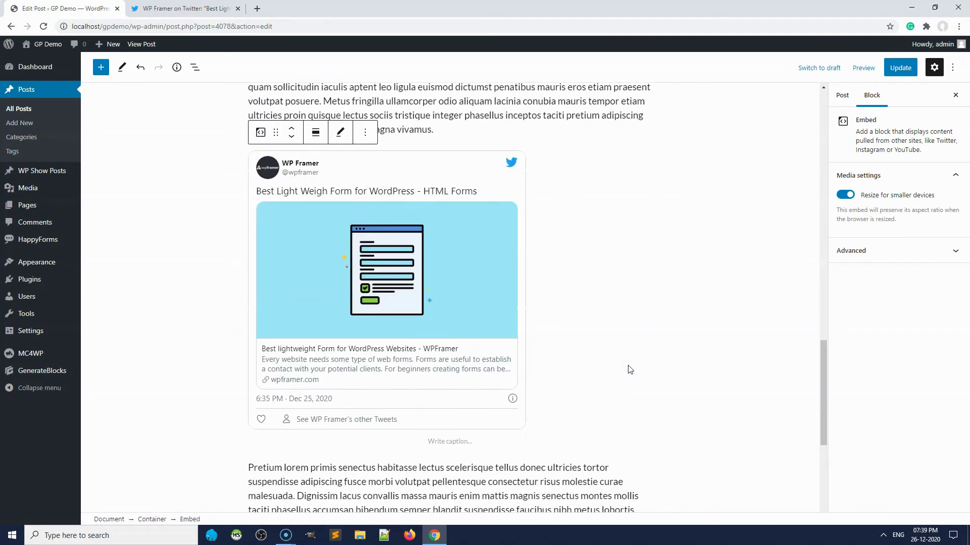
Update the post and open it with View Post in a new tab
left_click(900, 67)
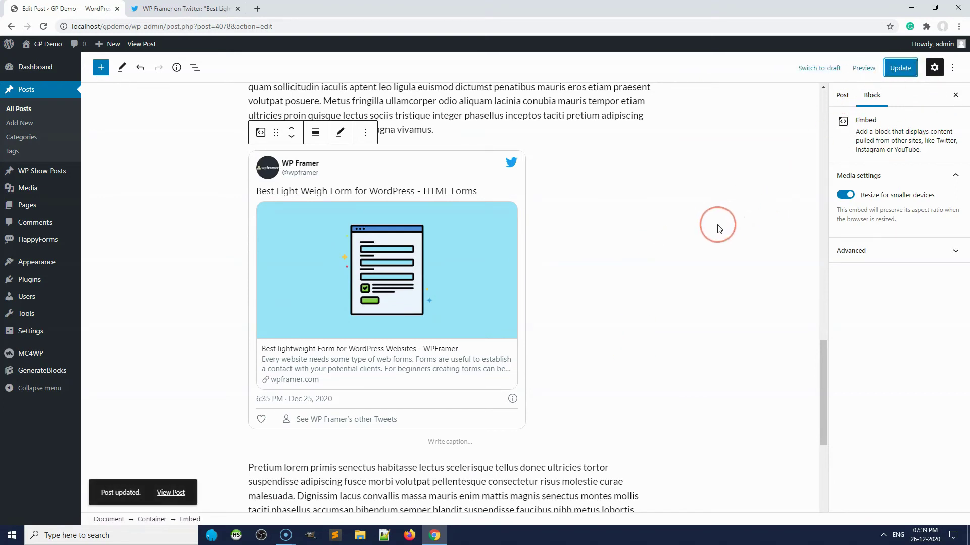
left_click(141, 44)
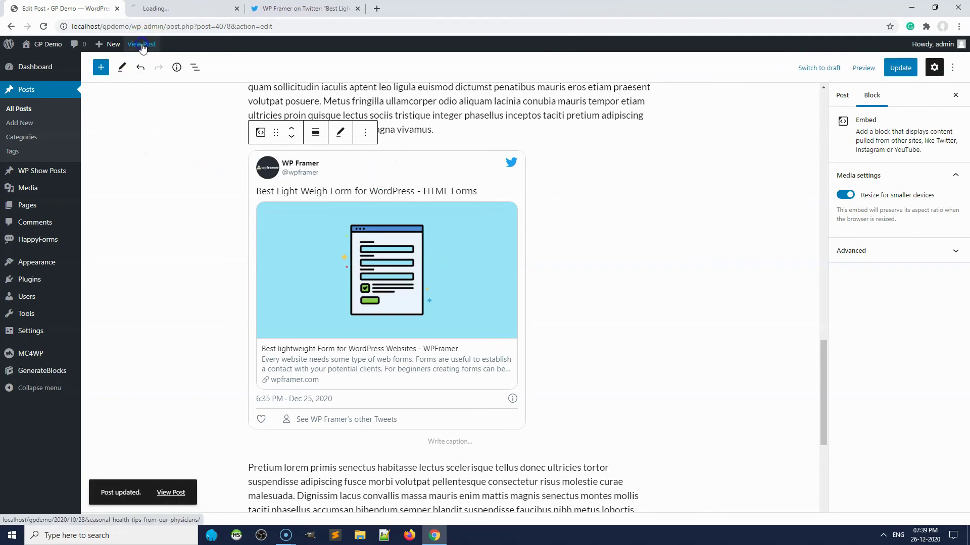
Switch to the live post tab to see the embedded WP Framer tweet
left_click(186, 8)
scroll(379, 341, "down", 4)
scroll(378, 340, "down", 4)
scroll(379, 341, "down", 3)
scroll(378, 340, "down", 4)
scroll(378, 340, "down", 3)
scroll(379, 340, "down", 1)
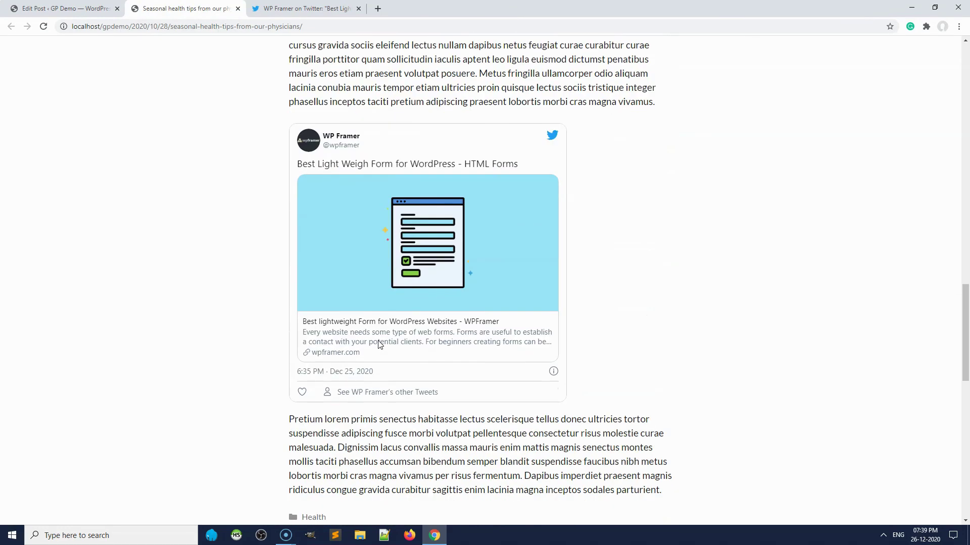